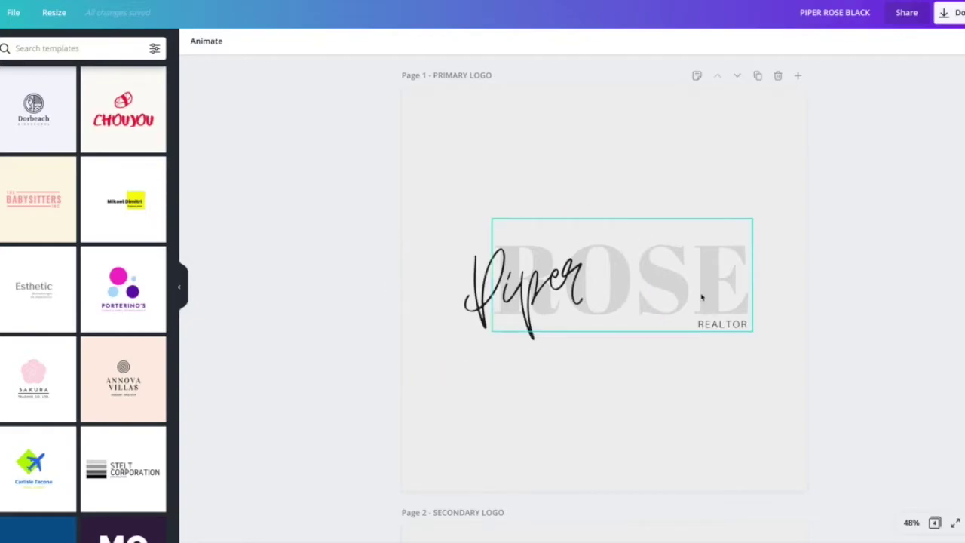
# Replace the script name Piper with the agent's first name.
pyautogui.doubleClick(557, 291)
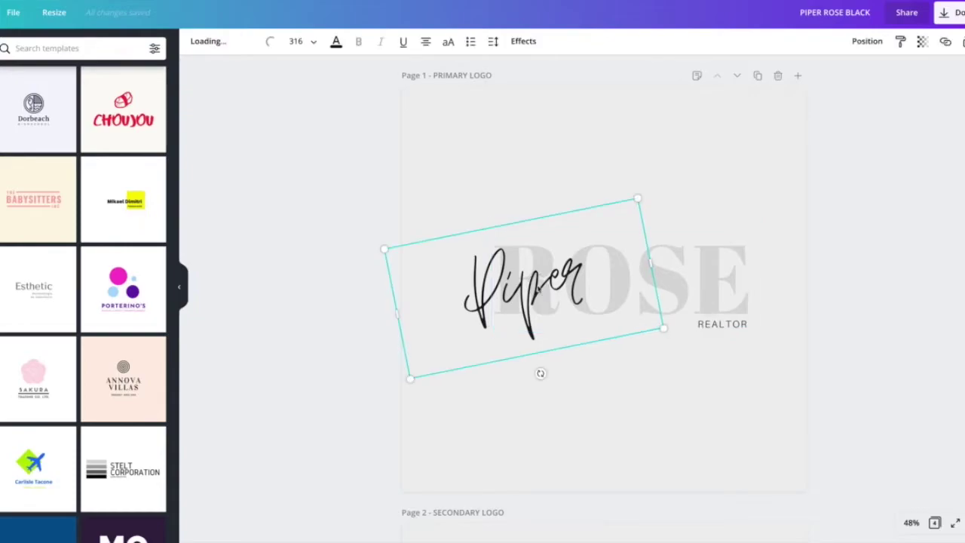
pyautogui.hotkey('ctrl', 'a')
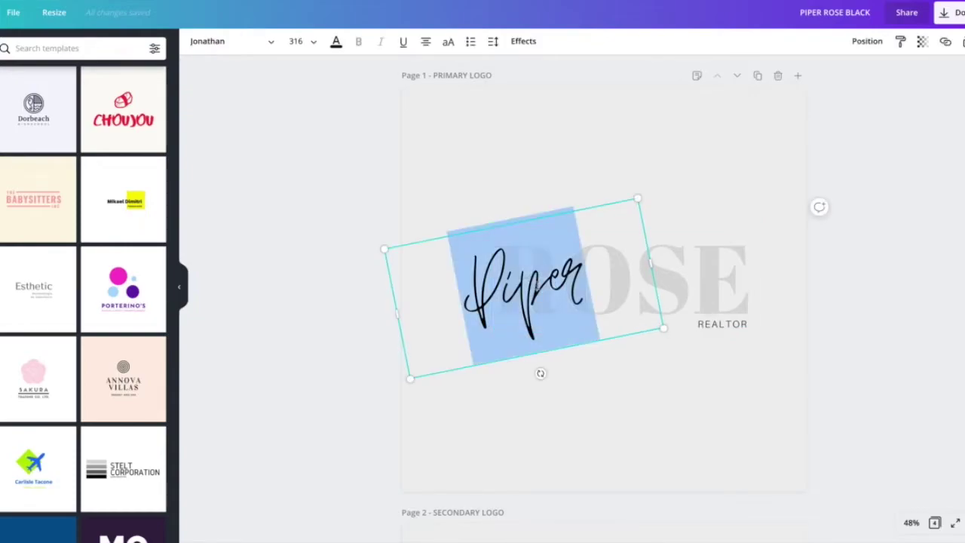
pyautogui.write('Sarah')
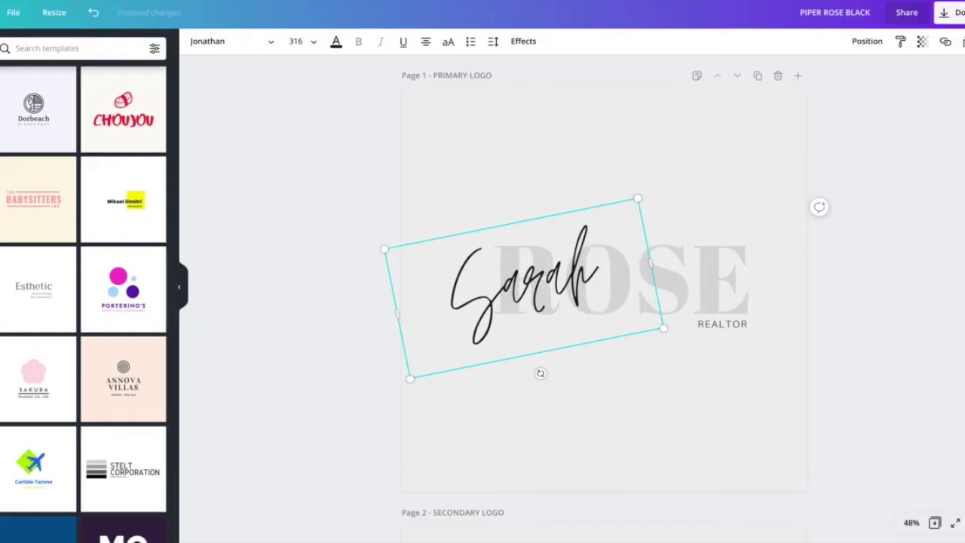
# Replace ROSE with the agent's surname, widened to one line and shifted left to align.
pyautogui.click(738, 300)
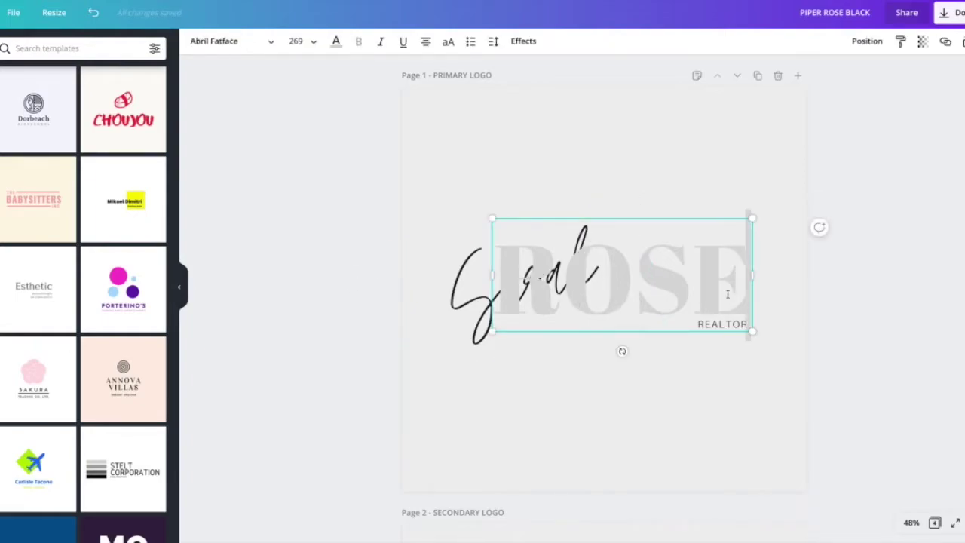
pyautogui.click(727, 293)
pyautogui.write('JONES')
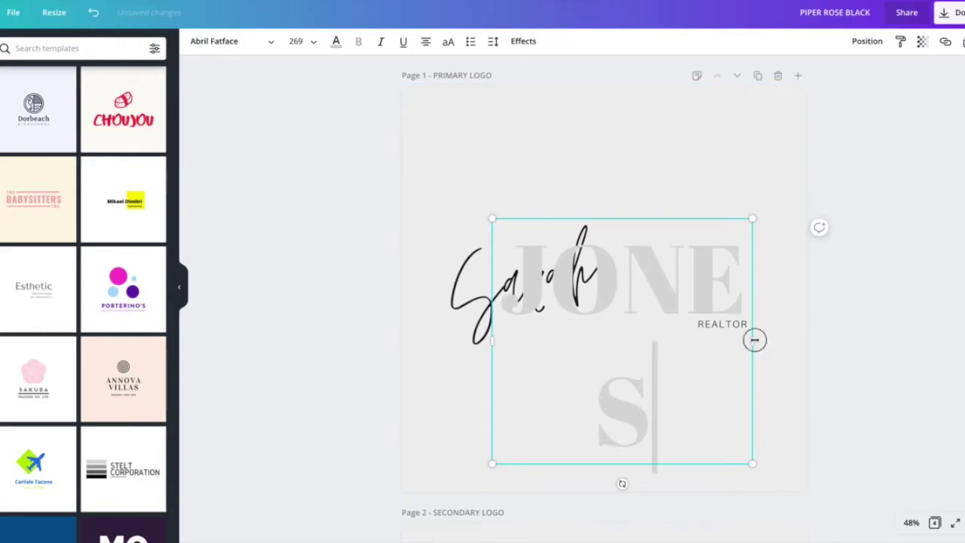
pyautogui.moveTo(754, 338); pyautogui.dragTo(834, 341)
pyautogui.click(344, 248)
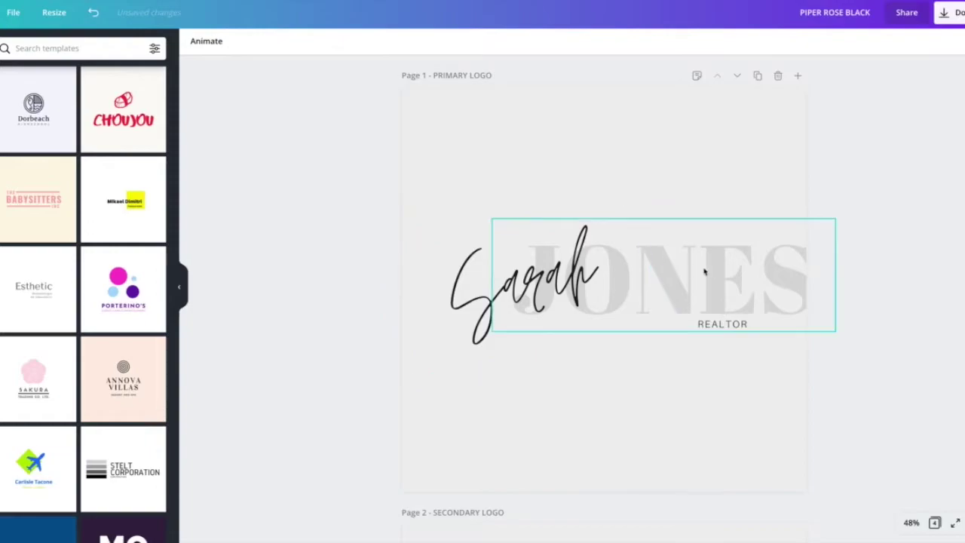
pyautogui.moveTo(701, 267); pyautogui.dragTo(648, 280)
# Change the tagline REALTOR to SALES REPRESENTATIVE on one line, aligned under the surname.
pyautogui.moveTo(725, 326); pyautogui.dragTo(730, 347)
pyautogui.doubleClick(730, 345)
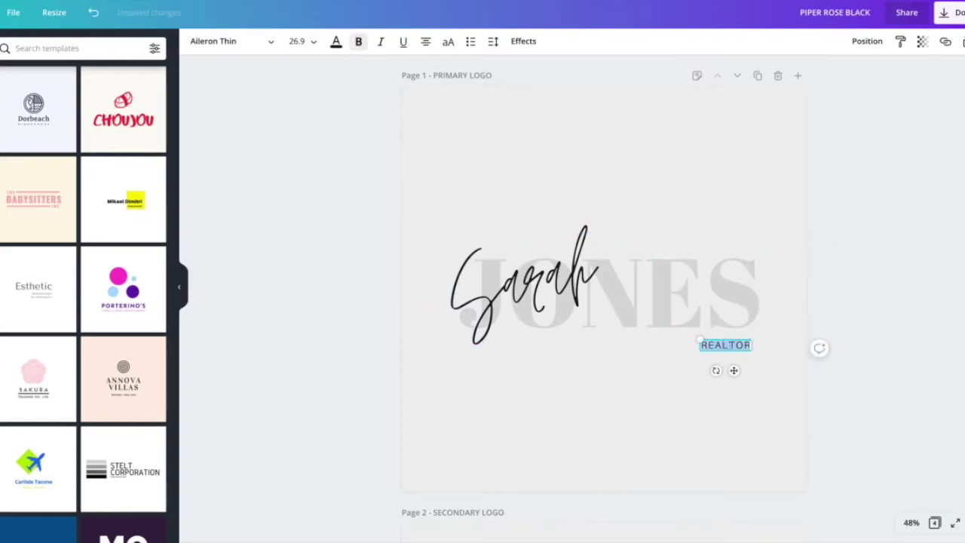
pyautogui.write('SALES')
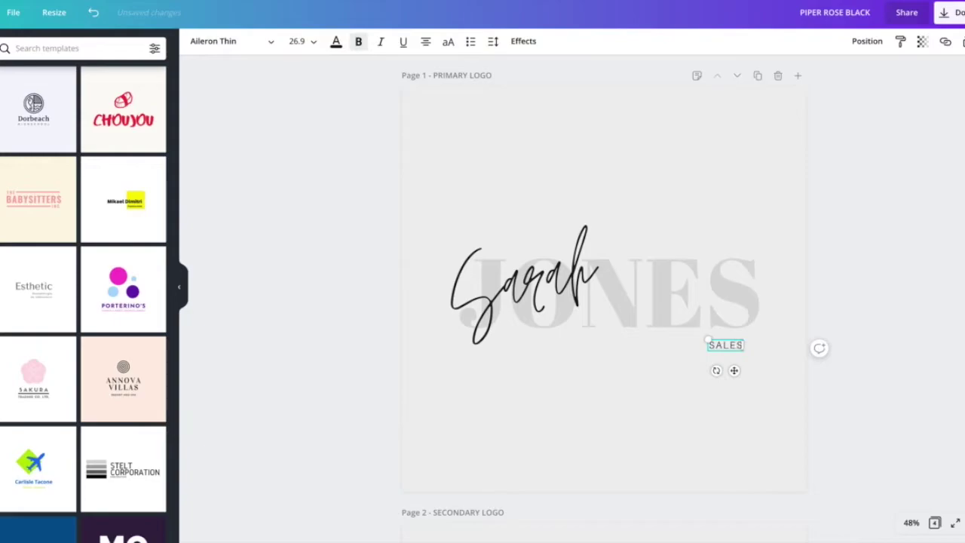
pyautogui.write(' REPRESE')
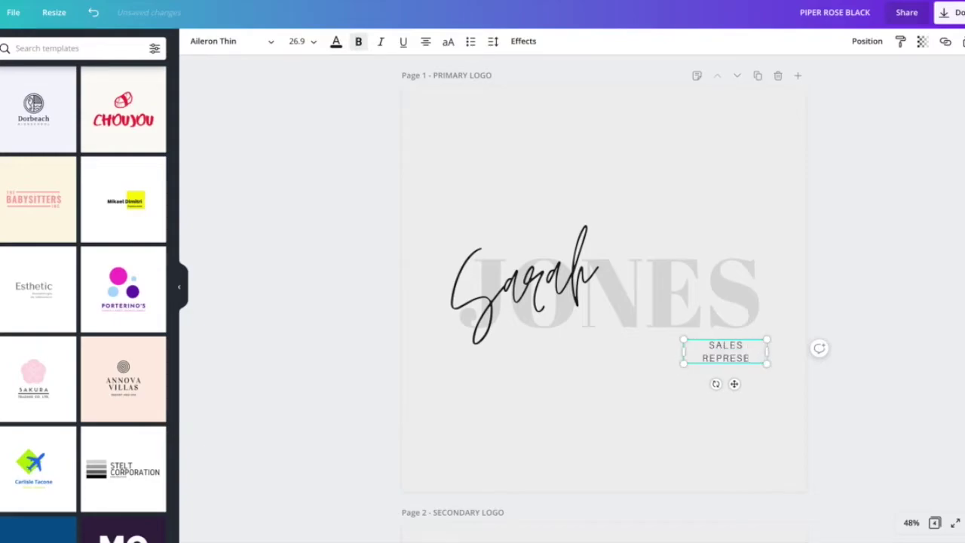
pyautogui.write('NTATIVE')
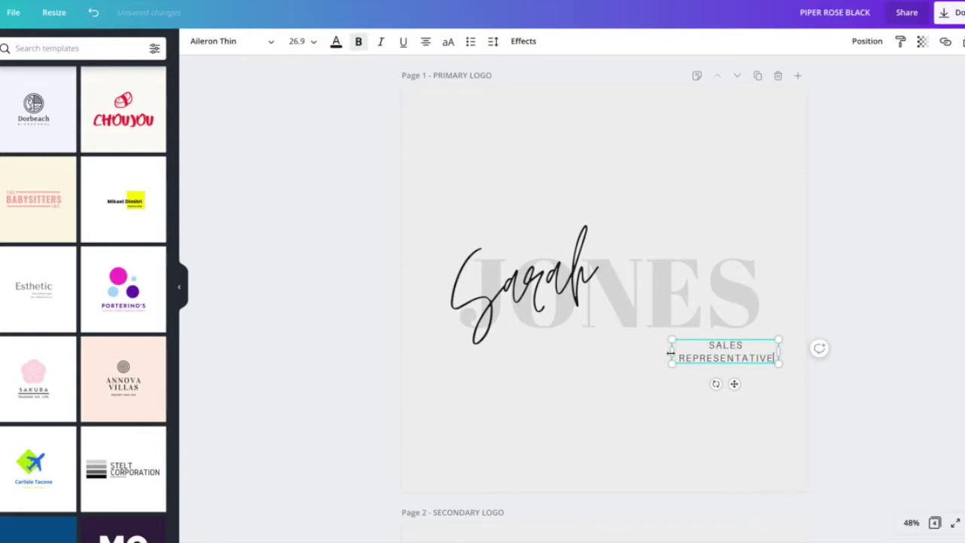
pyautogui.moveTo(673, 352); pyautogui.dragTo(618, 353)
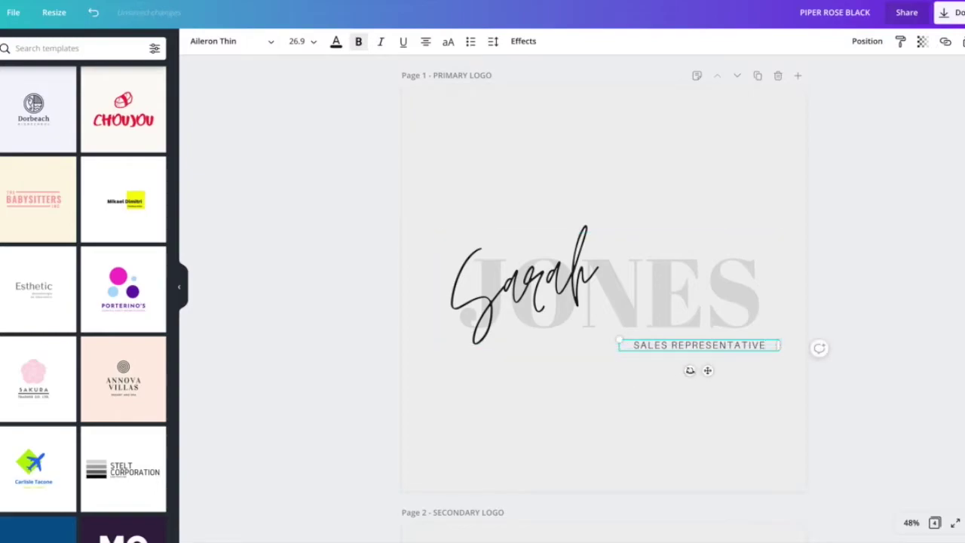
pyautogui.moveTo(711, 370); pyautogui.dragTo(696, 369)
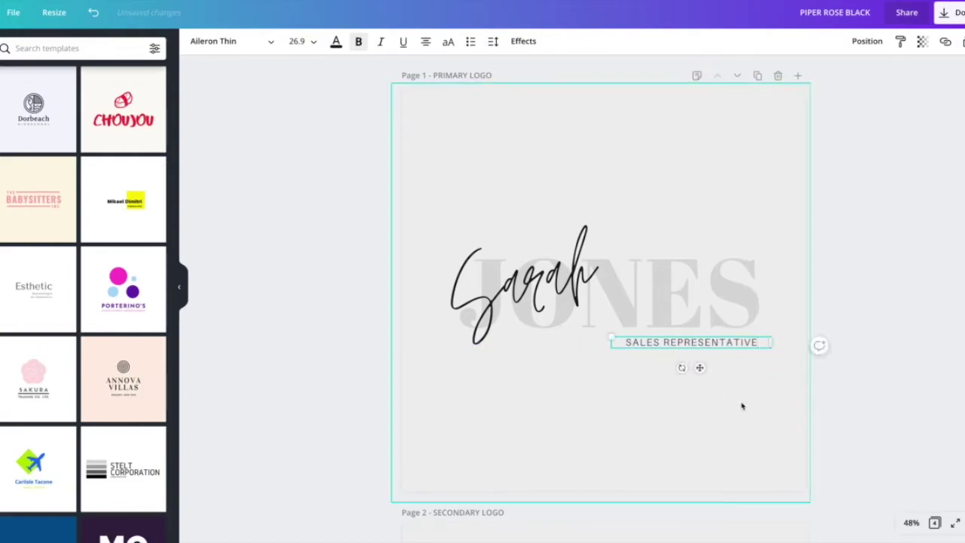
pyautogui.click(742, 404)
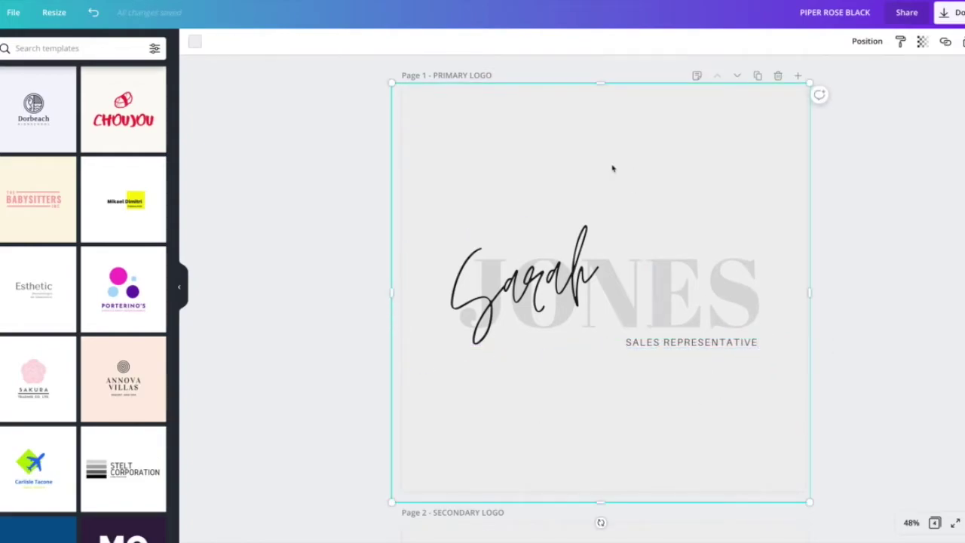
# Reduce the tilt of the script first name and nudge it lower into alignment.
pyautogui.click(611, 302)
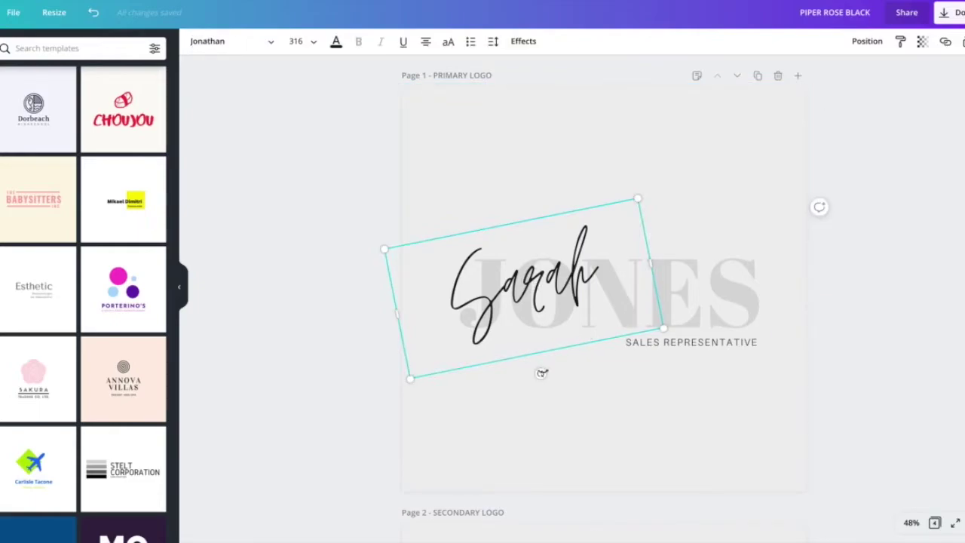
pyautogui.moveTo(540, 373); pyautogui.dragTo(534, 374)
pyautogui.moveTo(392, 316); pyautogui.dragTo(386, 325)
pyautogui.click(577, 367)
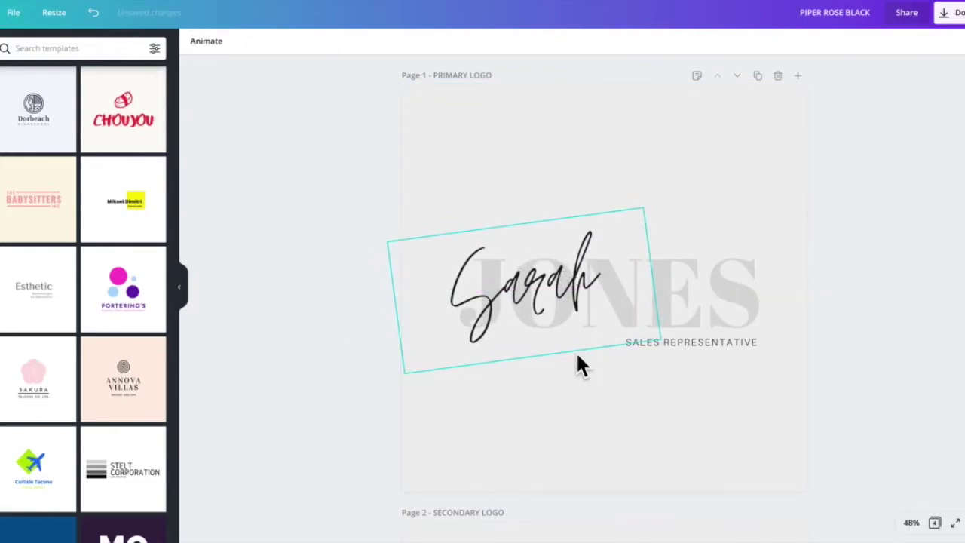
pyautogui.scroll(-2, 596, 355)
pyautogui.scroll(-2, 599, 185)
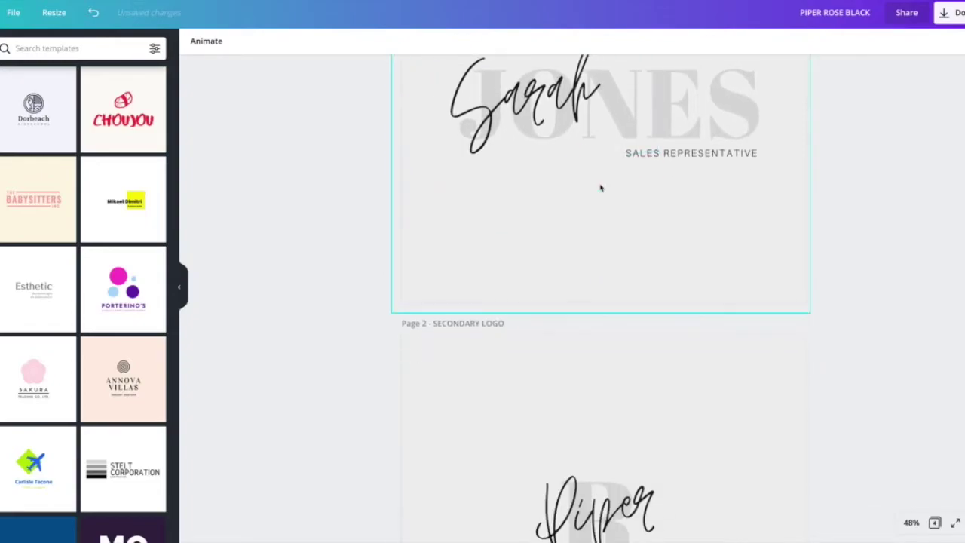
pyautogui.scroll(-1, 523, 254)
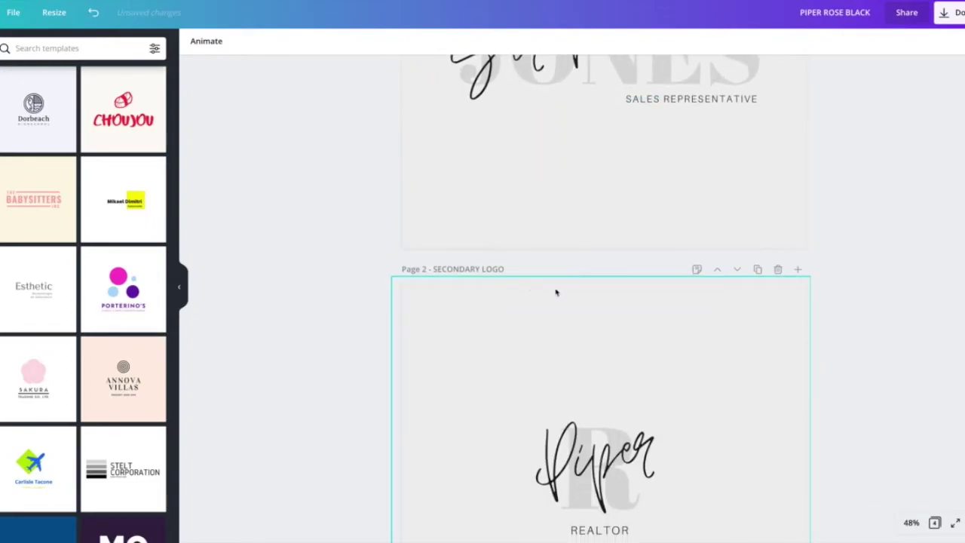
pyautogui.scroll(-2, 556, 293)
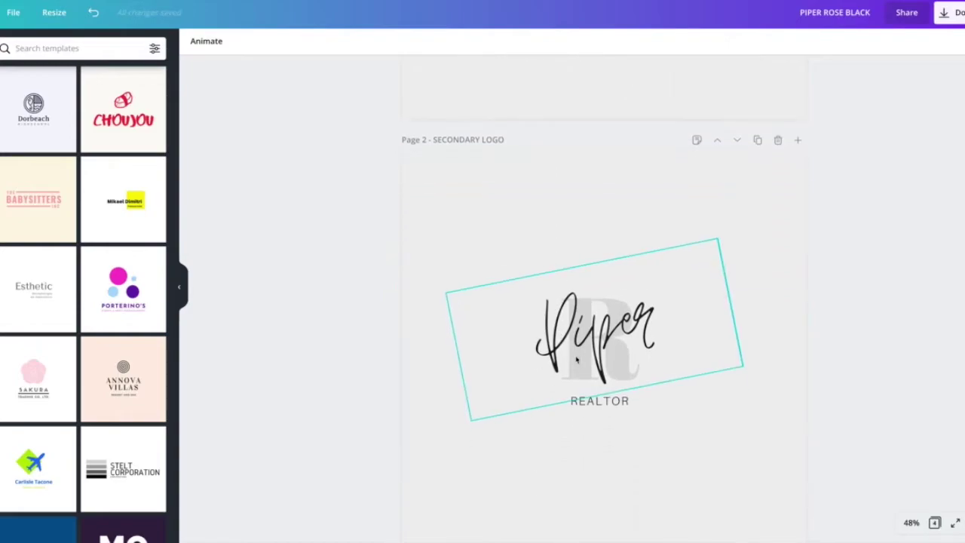
pyautogui.scroll(5, 593, 351)
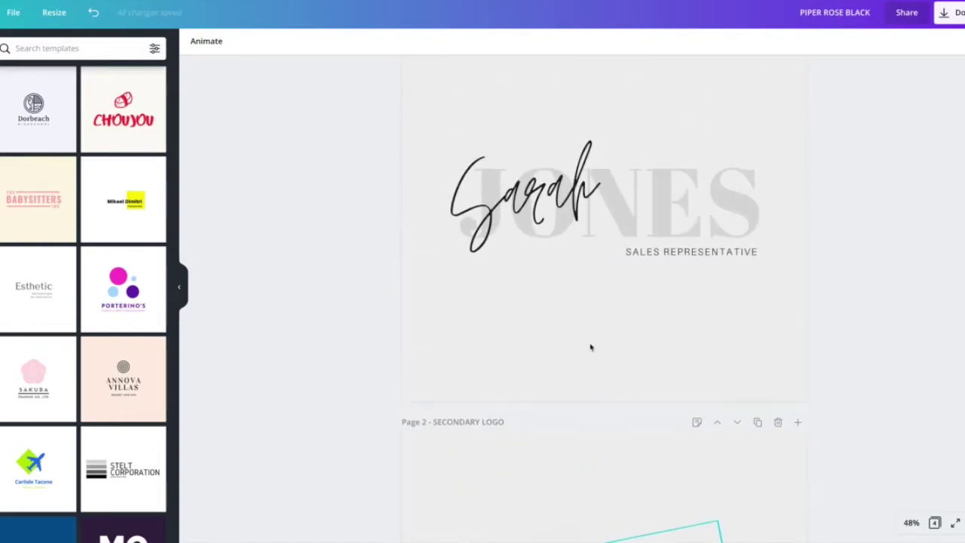
pyautogui.scroll(-1, 585, 331)
pyautogui.scroll(-5, 573, 263)
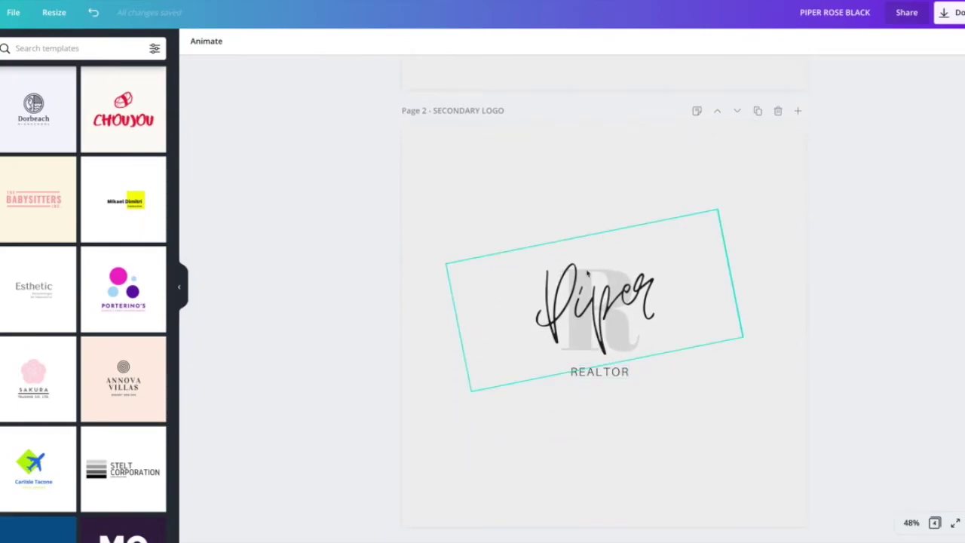
pyautogui.scroll(-1, 594, 318)
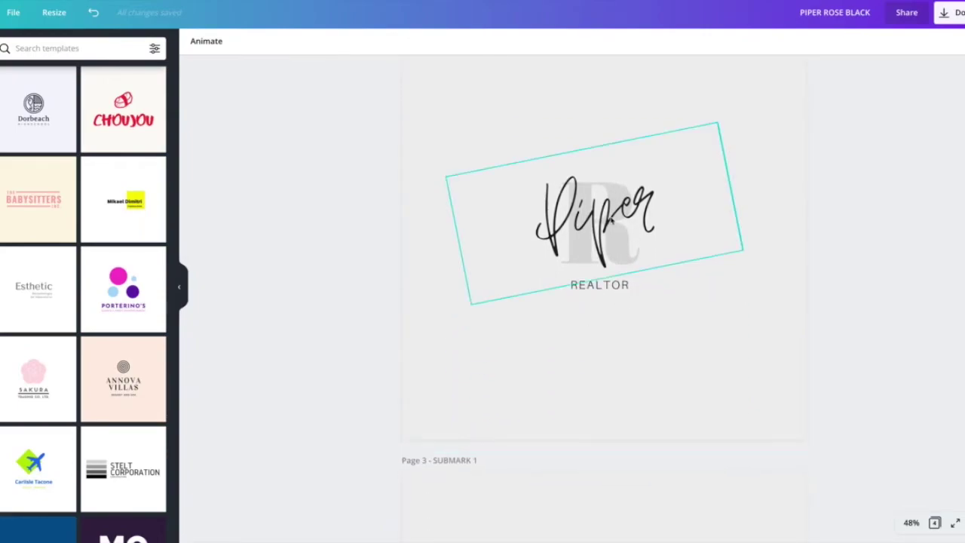
pyautogui.scroll(1, 612, 218)
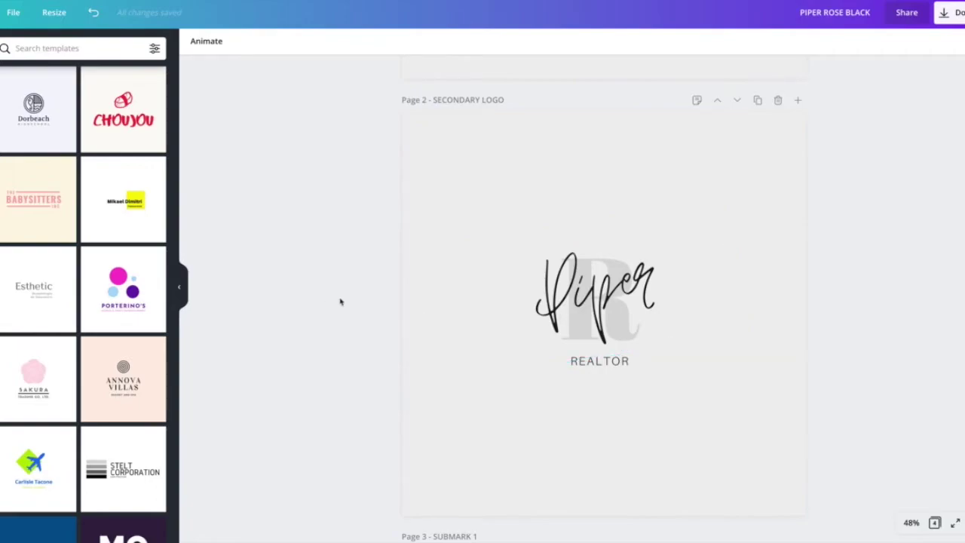
pyautogui.scroll(-1, 583, 294)
pyautogui.scroll(-2, 578, 305)
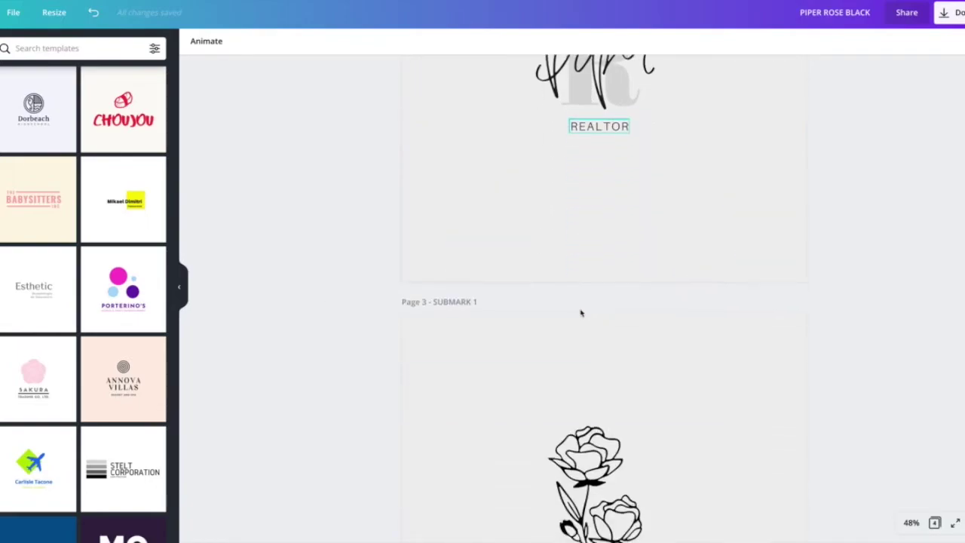
pyautogui.scroll(-2, 581, 311)
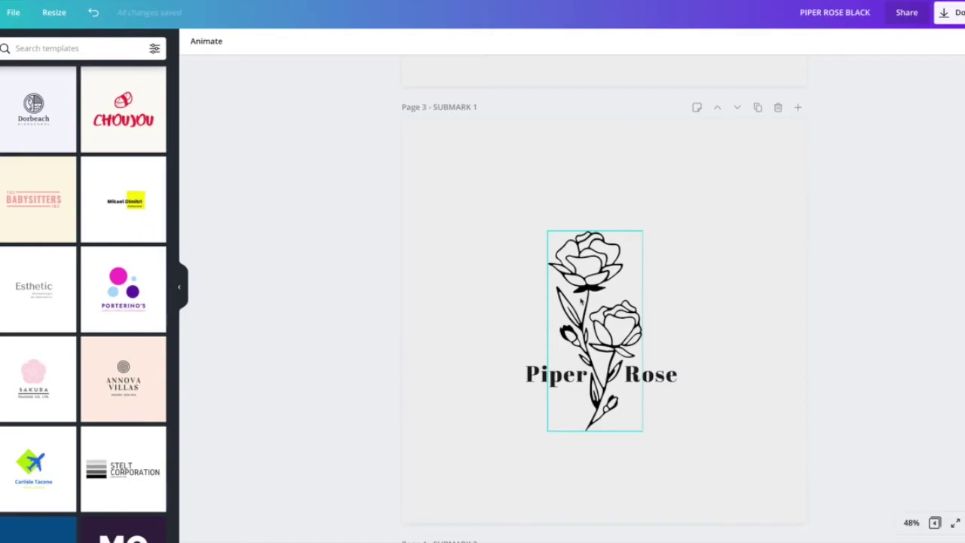
pyautogui.scroll(7, 547, 215)
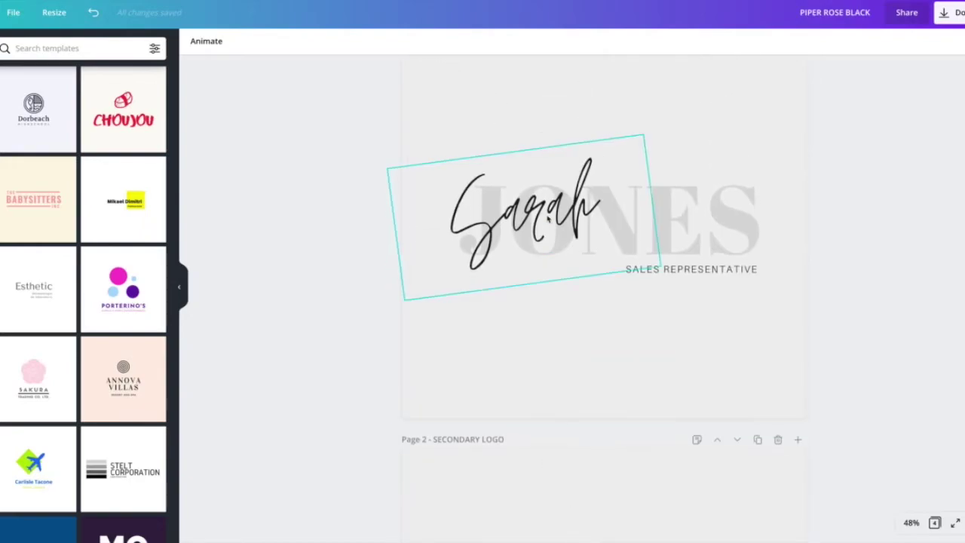
pyautogui.scroll(-1, 544, 222)
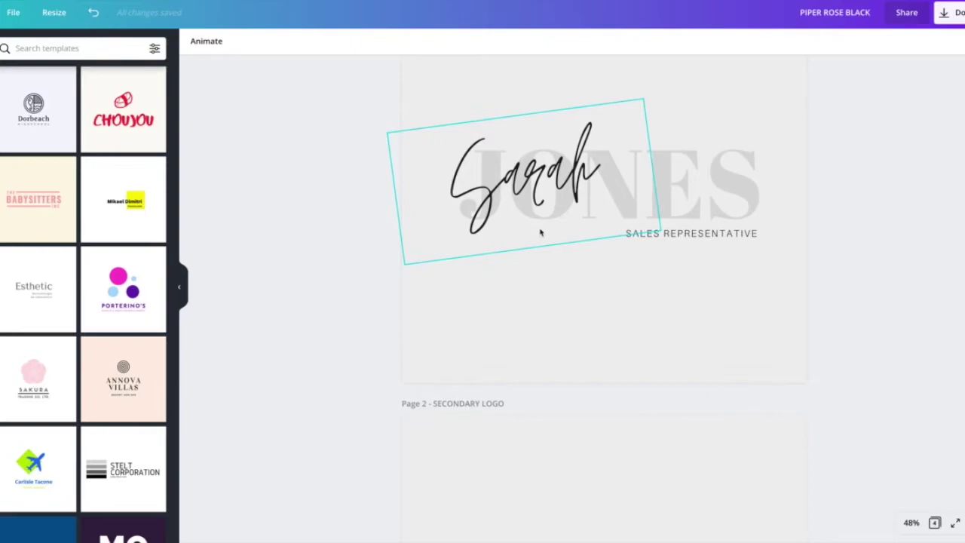
pyautogui.scroll(1, 511, 203)
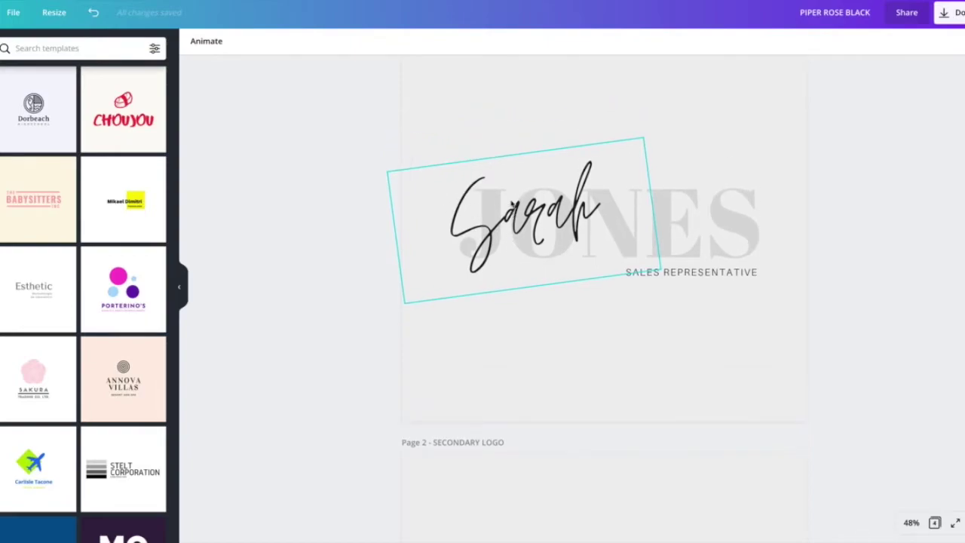
pyautogui.scroll(-6, 511, 205)
pyautogui.scroll(6, 577, 168)
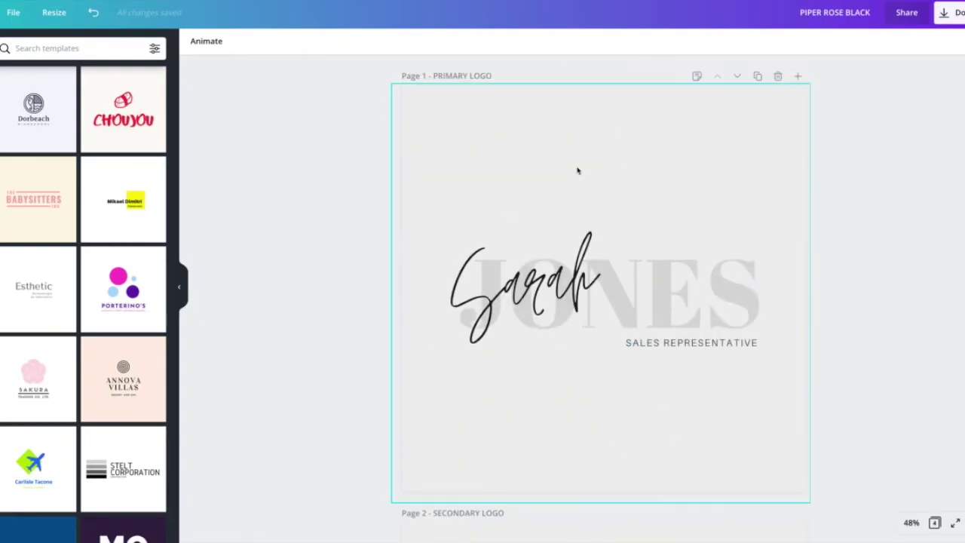
pyautogui.scroll(-5, 544, 202)
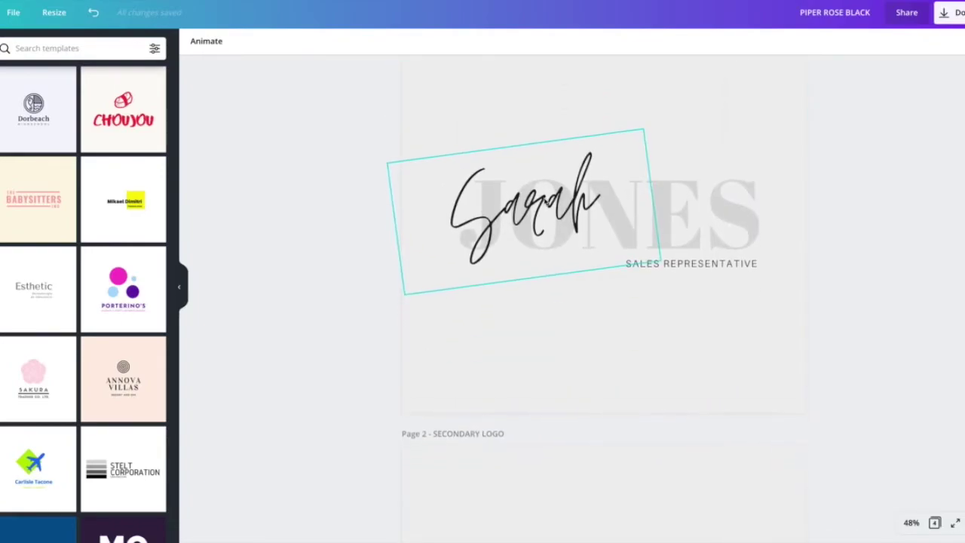
pyautogui.scroll(-12, 554, 200)
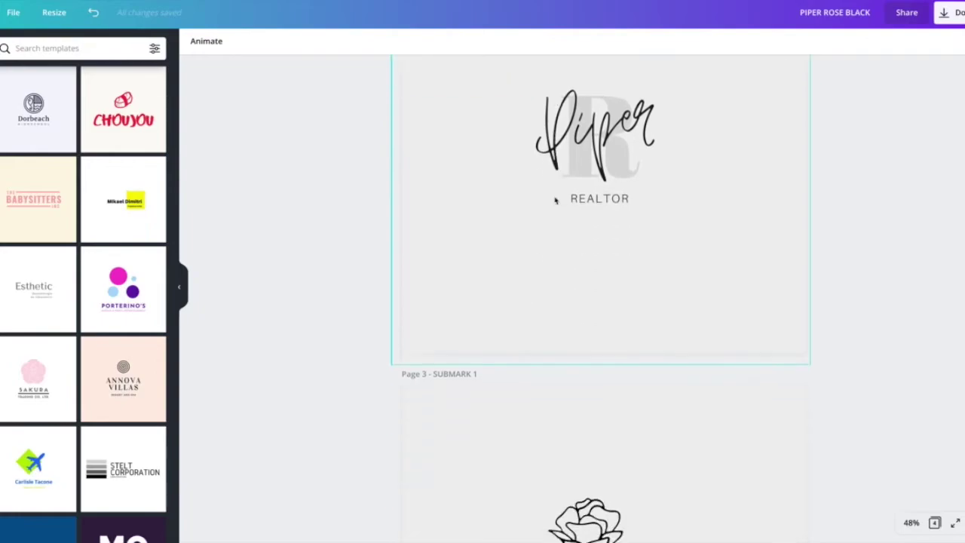
pyautogui.scroll(-6, 611, 324)
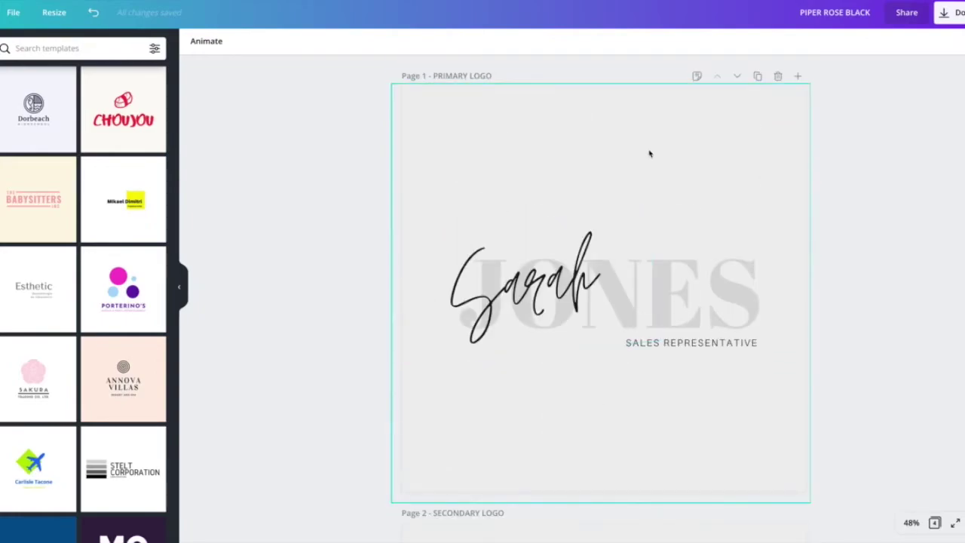
pyautogui.click(649, 154)
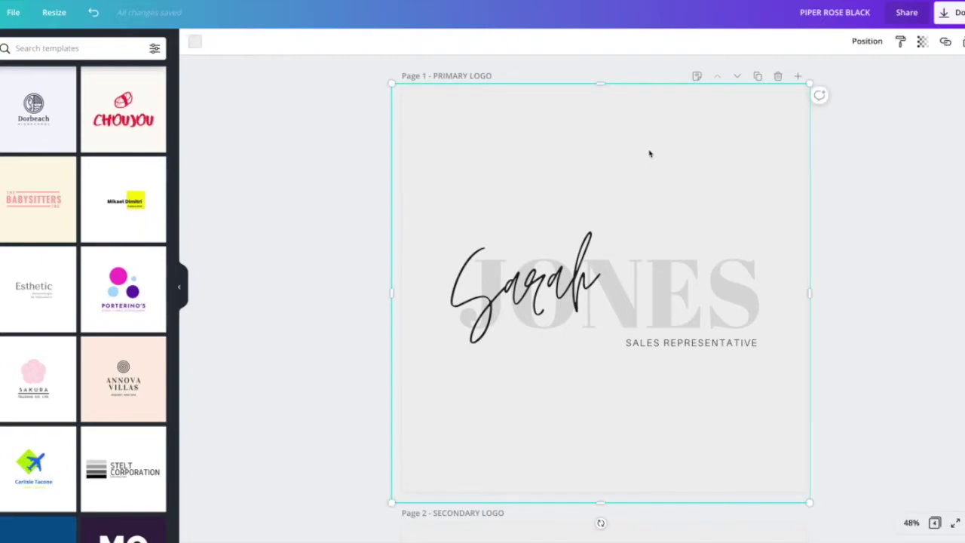
pyautogui.press('Delete')
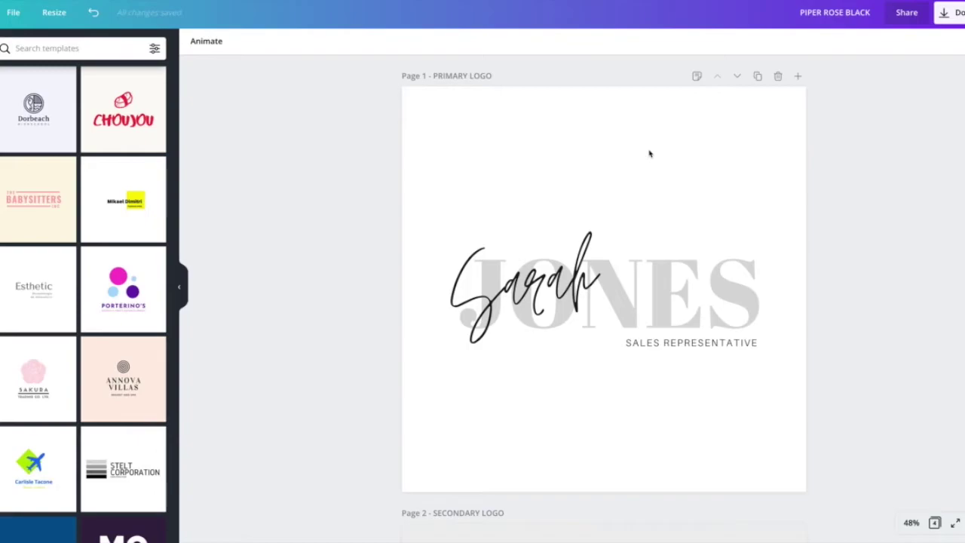
pyautogui.hotkey('ctrl', 'z')
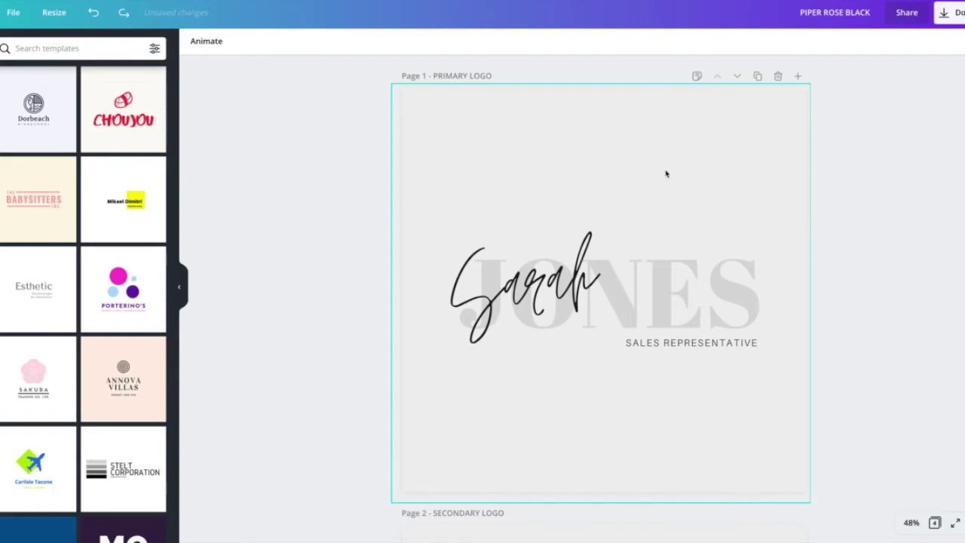
pyautogui.click(665, 174)
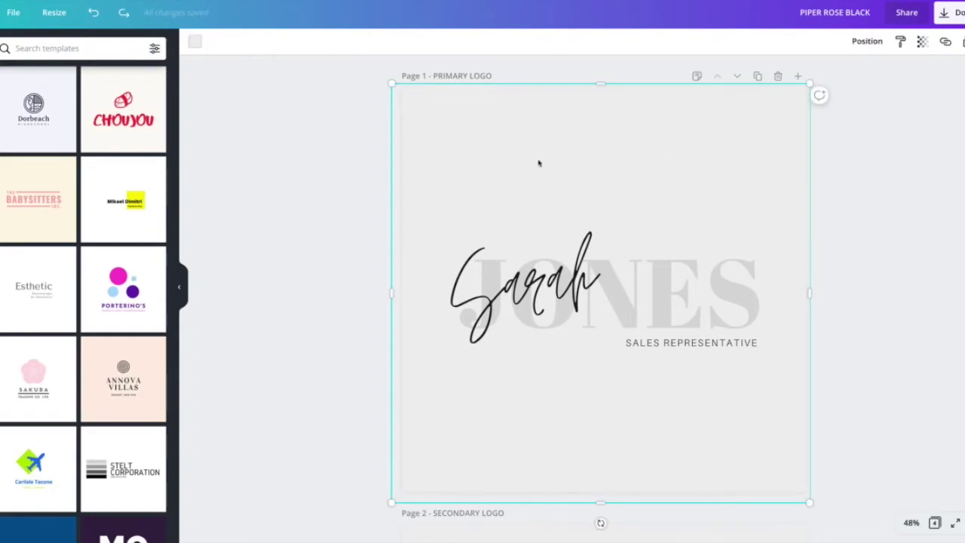
# Search Photos for 'white' and place the white brick photo on the primary logo page.
pyautogui.click(3, 161)
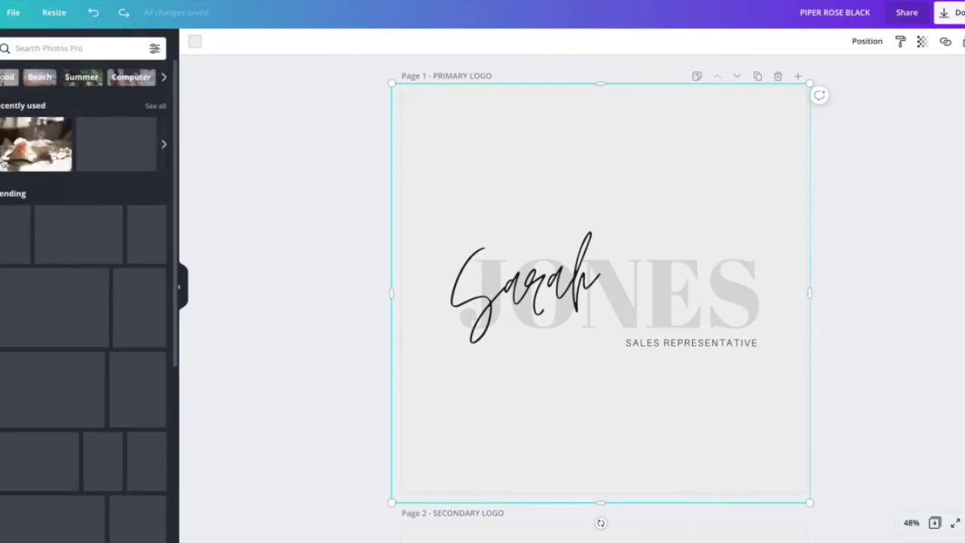
pyautogui.scroll(-1, 130, 197)
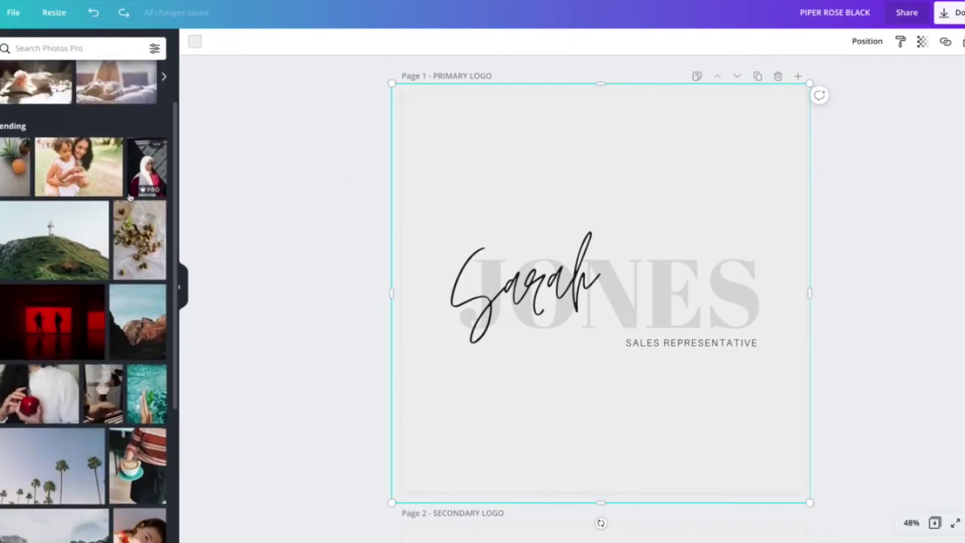
pyautogui.scroll(-3, 129, 197)
pyautogui.click(52, 50)
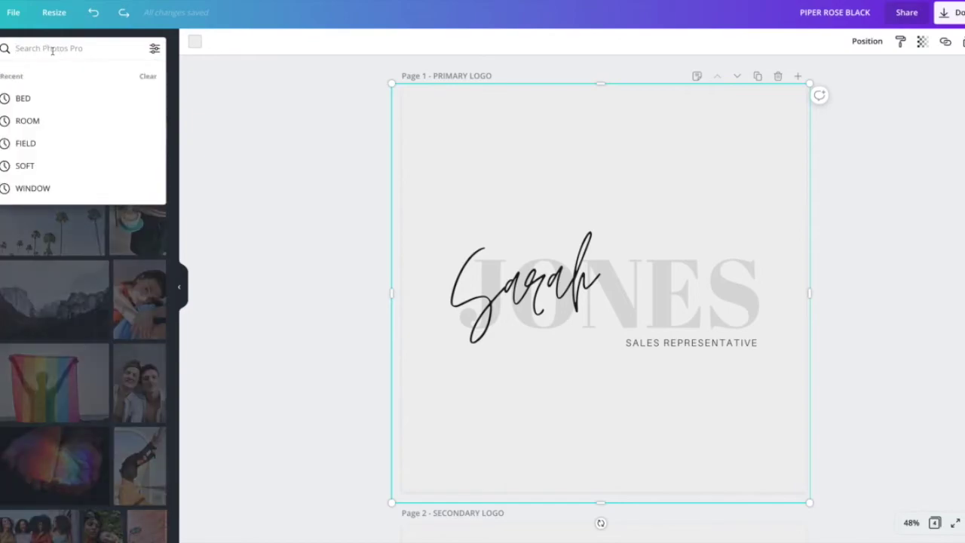
pyautogui.write('white')
pyautogui.press('Return')
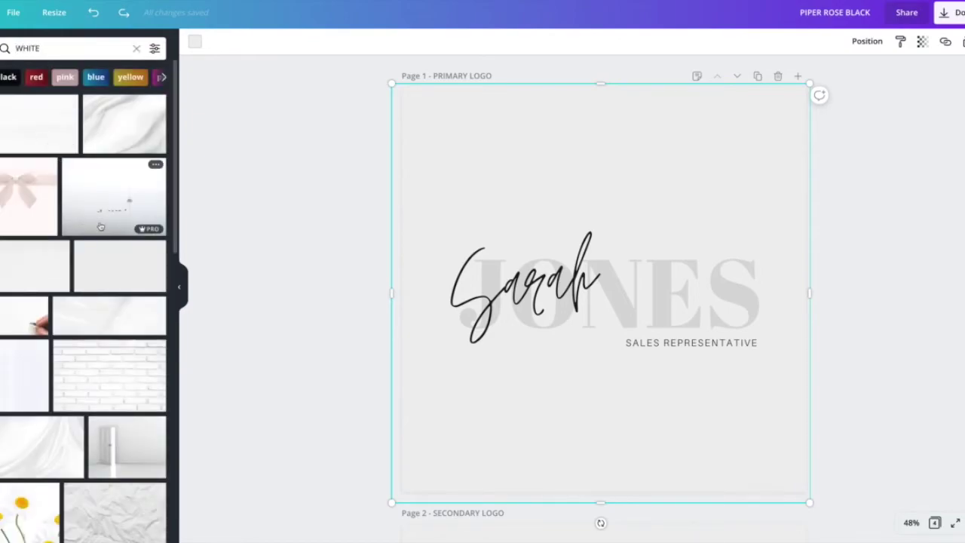
pyautogui.click(89, 379)
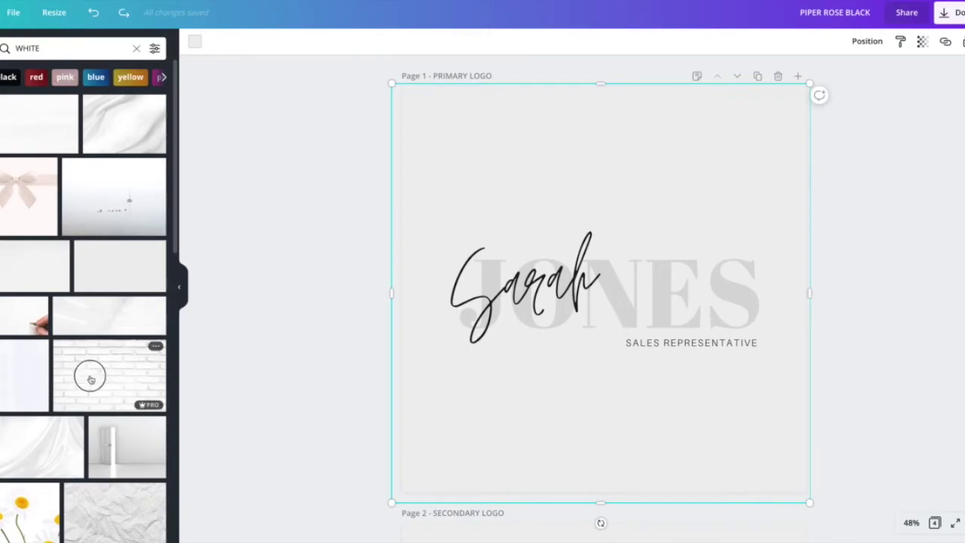
pyautogui.moveTo(89, 379); pyautogui.dragTo(470, 134)
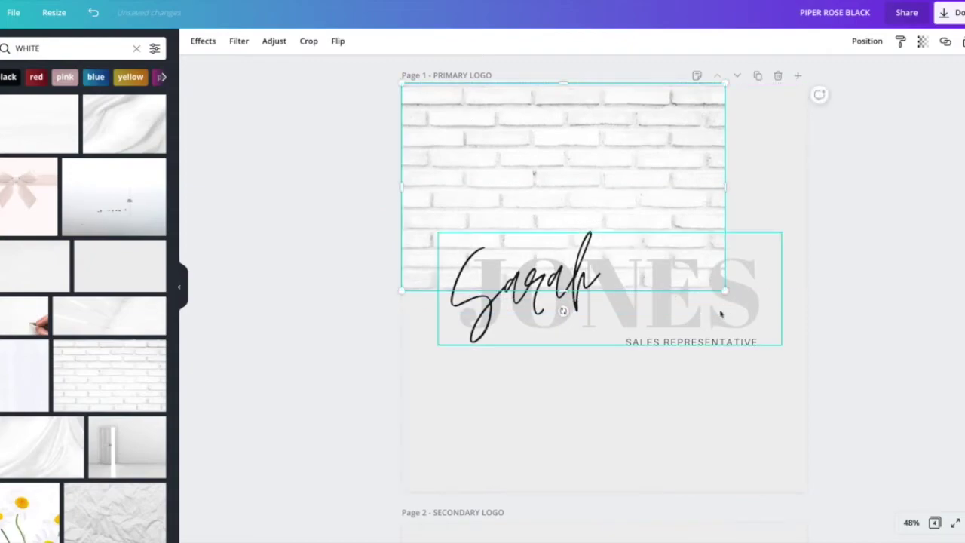
# Resize and crop the brick photo to fill the page, then delete it.
pyautogui.moveTo(724, 290); pyautogui.dragTo(841, 467)
pyautogui.moveTo(863, 239); pyautogui.dragTo(809, 237)
pyautogui.doubleClick(575, 382)
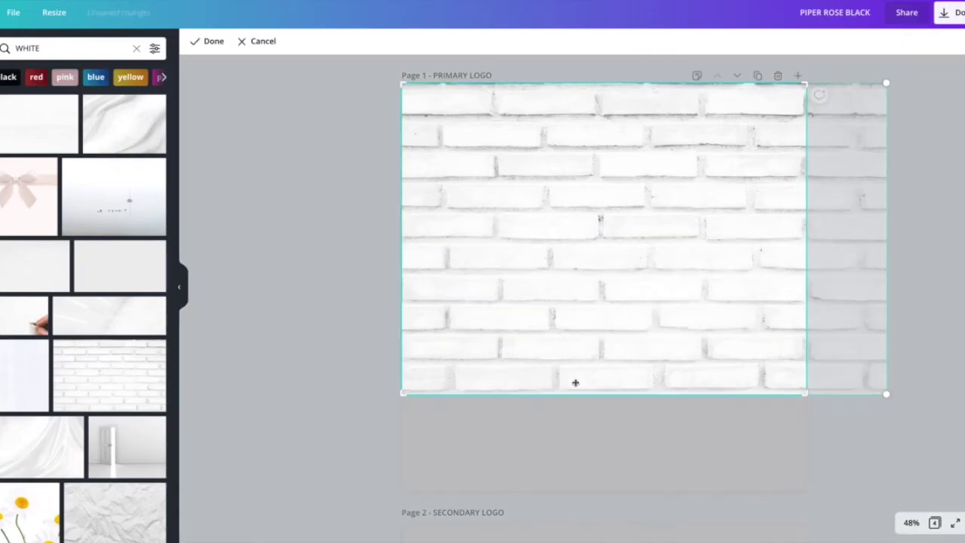
pyautogui.moveTo(403, 392); pyautogui.dragTo(237, 481)
pyautogui.click(959, 321)
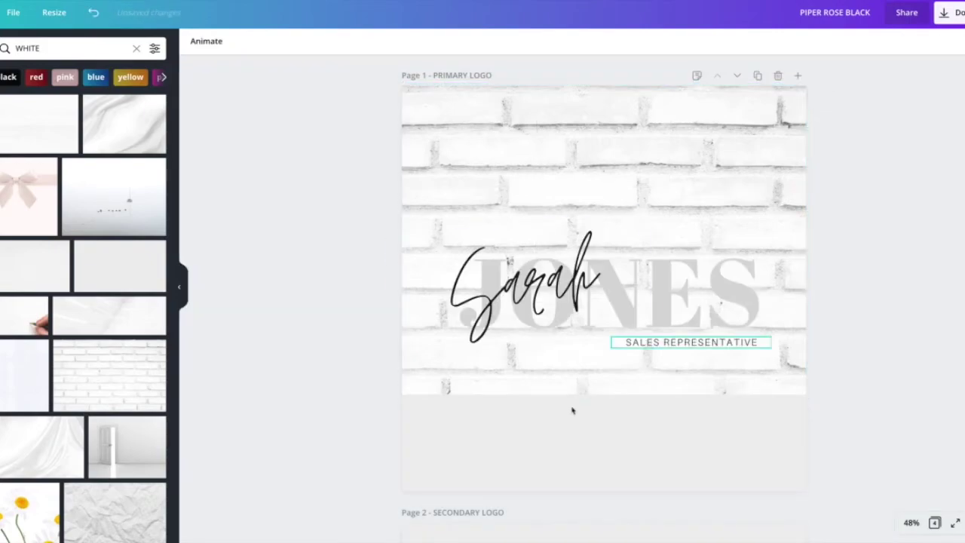
pyautogui.click(553, 390)
pyautogui.moveTo(603, 393); pyautogui.dragTo(595, 495)
pyautogui.press('Delete')
# Undo to restore the deleted brick photo on the primary logo page.
pyautogui.click(437, 196)
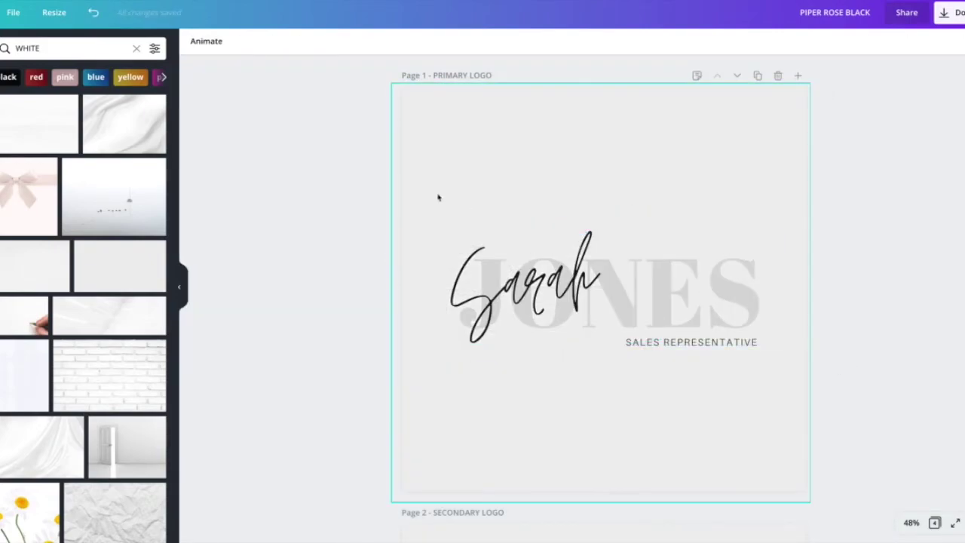
pyautogui.hotkey('ctrl', 'z')
pyautogui.click(478, 188)
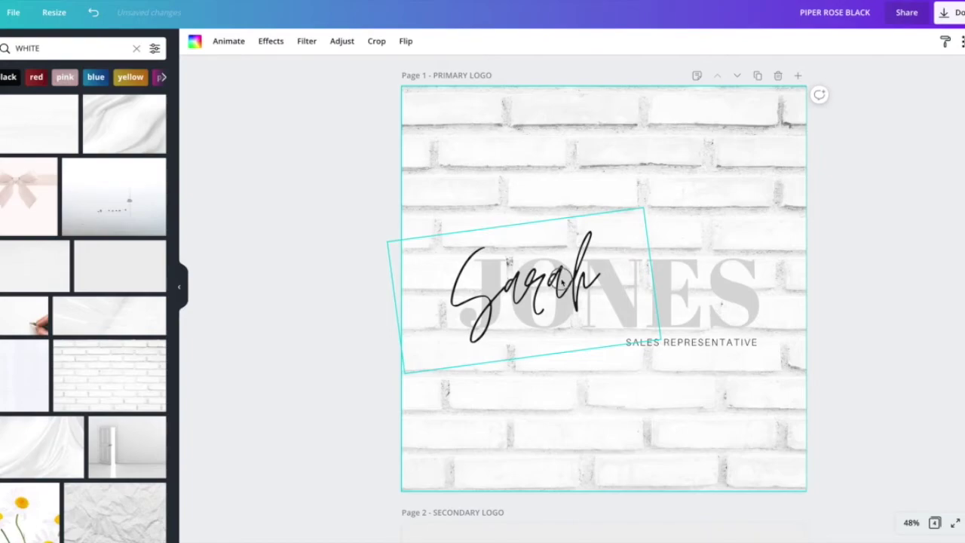
# Check the logo text selections, then select and delete the brick background photo.
pyautogui.click(562, 280)
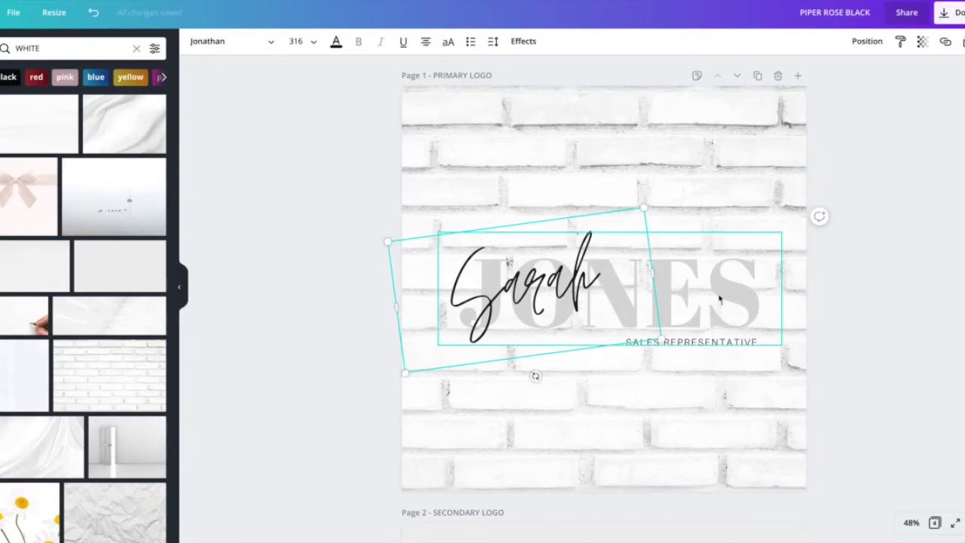
pyautogui.keyDown('shift'); pyautogui.click(720, 299); pyautogui.keyUp('shift')
pyautogui.click(336, 318)
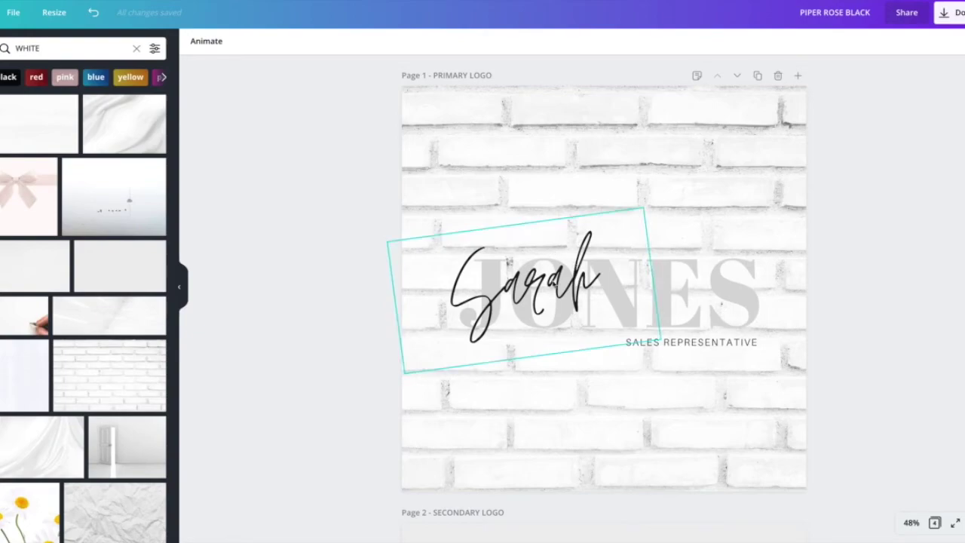
pyautogui.click(539, 167)
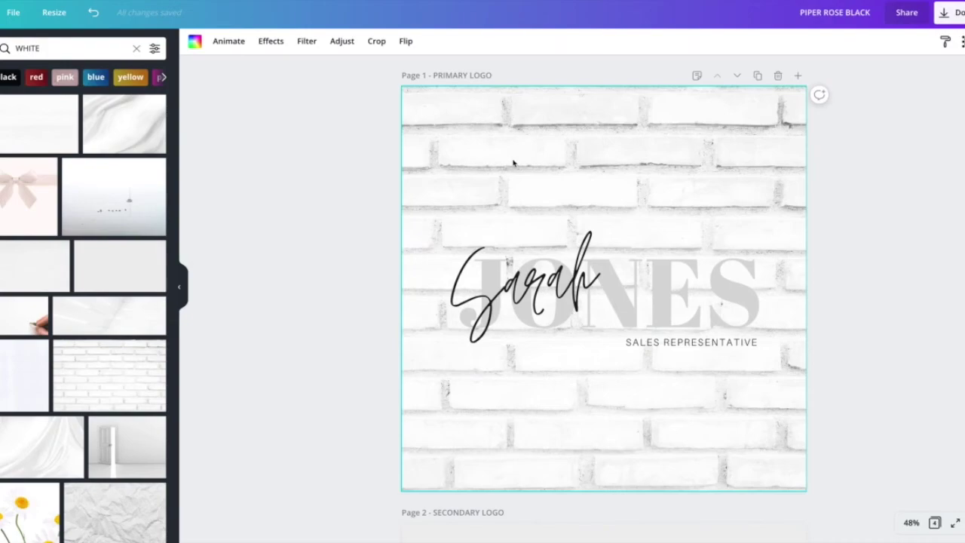
pyautogui.press('Delete')
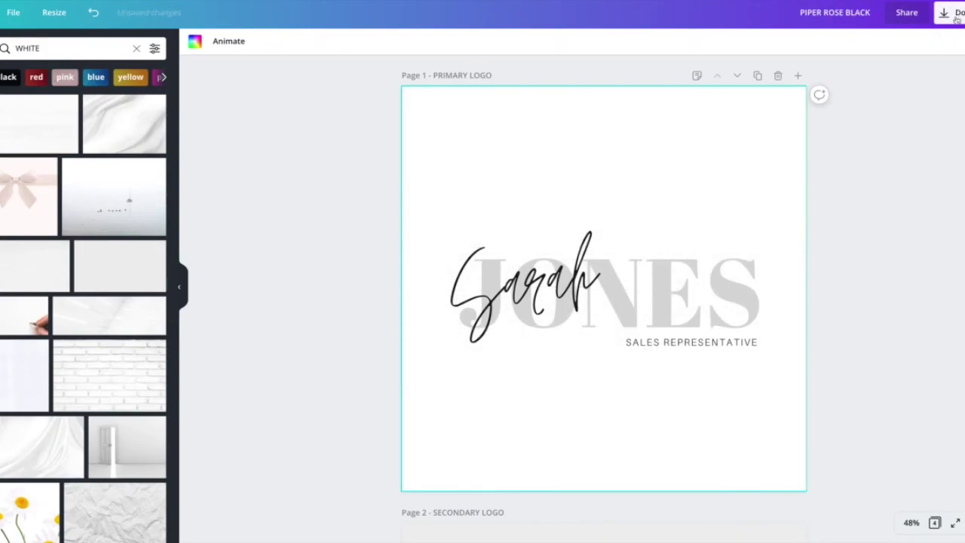
# Select the grey backgrounds on the secondary logo and first submark pages.
pyautogui.scroll(-5, 629, 146)
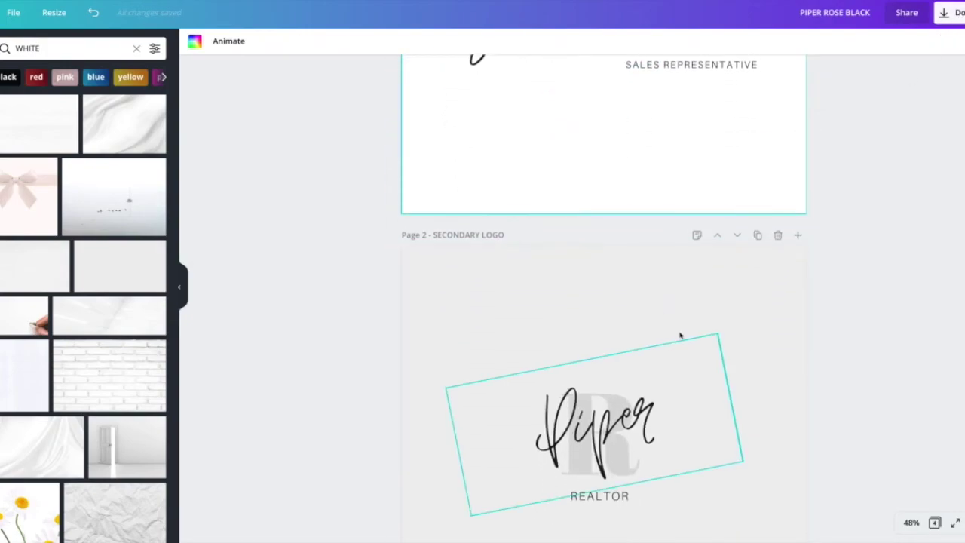
pyautogui.click(679, 336)
pyautogui.click(678, 294)
pyautogui.scroll(-4, 679, 293)
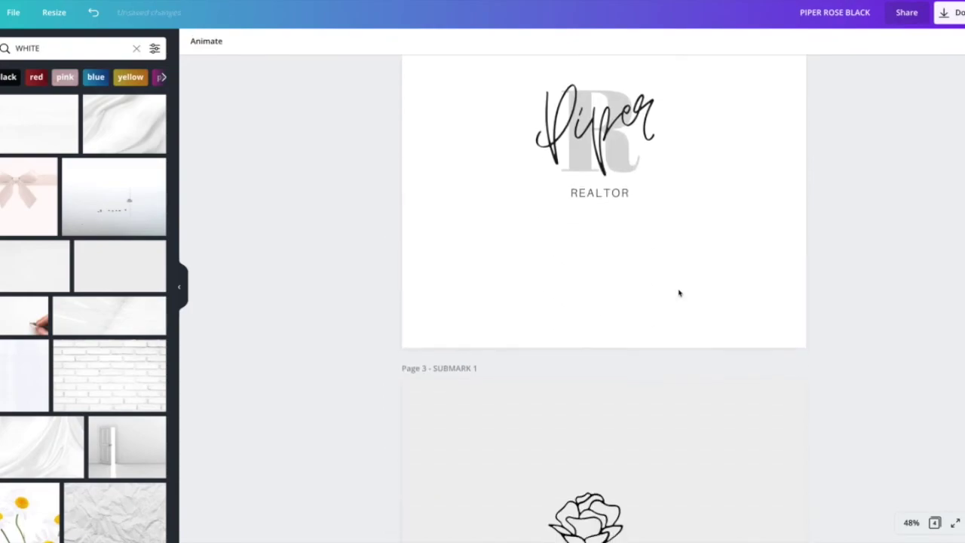
pyautogui.scroll(-1, 686, 354)
pyautogui.click(692, 404)
# Select the second submark page's background and bring up the download options.
pyautogui.scroll(-4, 693, 407)
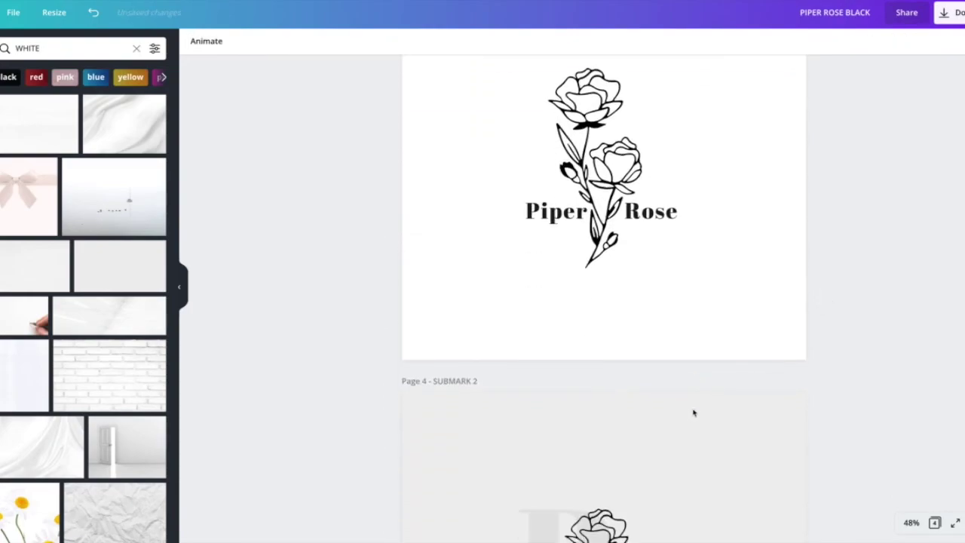
pyautogui.click(694, 413)
pyautogui.click(719, 437)
pyautogui.scroll(5, 719, 438)
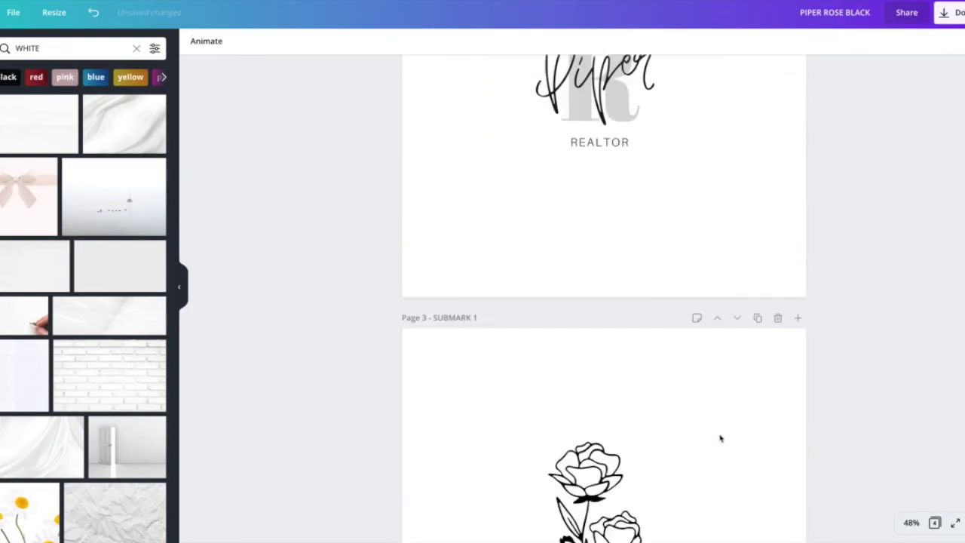
pyautogui.scroll(10, 719, 438)
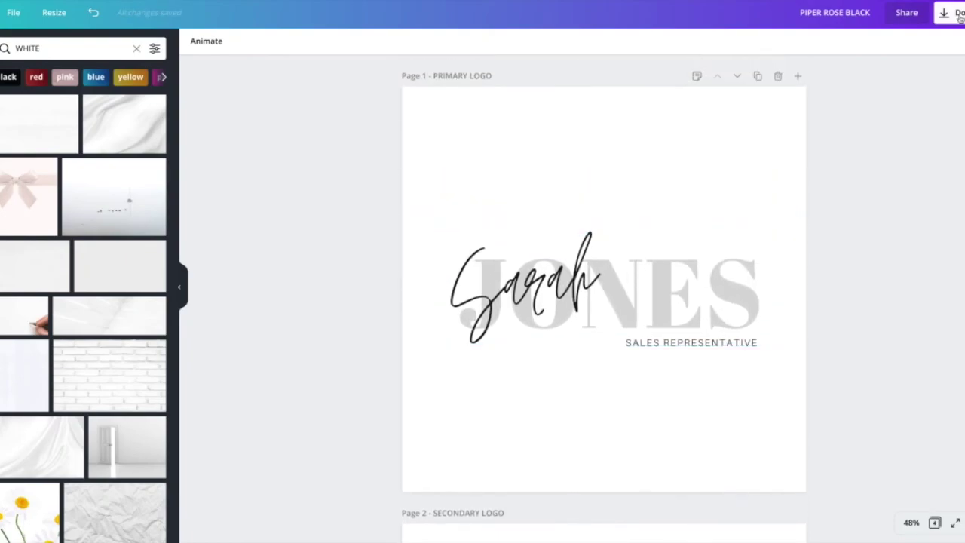
pyautogui.click(960, 18)
pyautogui.click(946, 98)
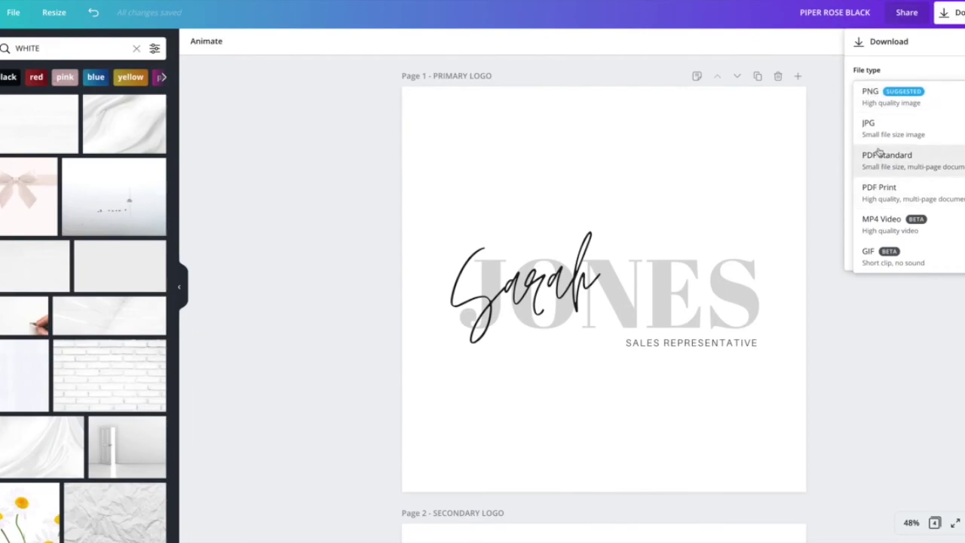
pyautogui.click(826, 156)
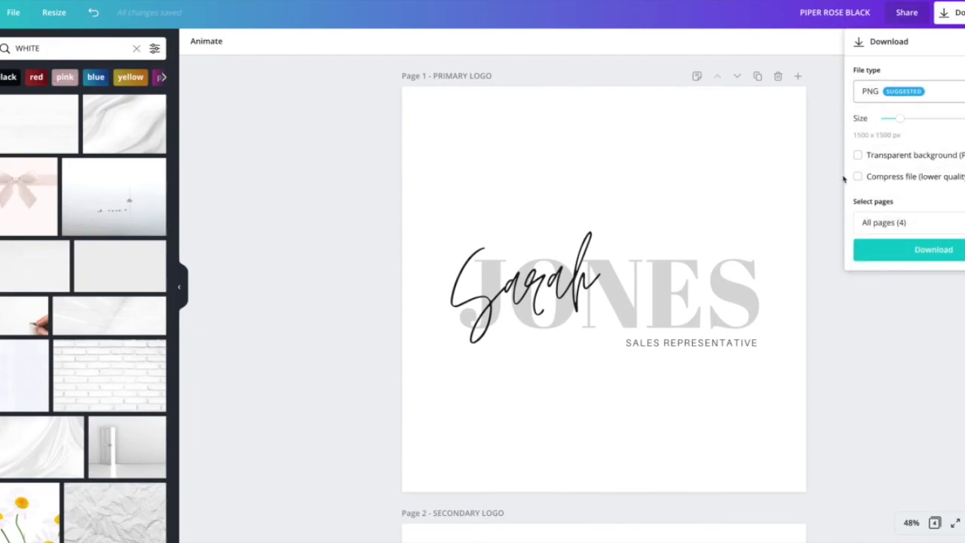
pyautogui.click(822, 188)
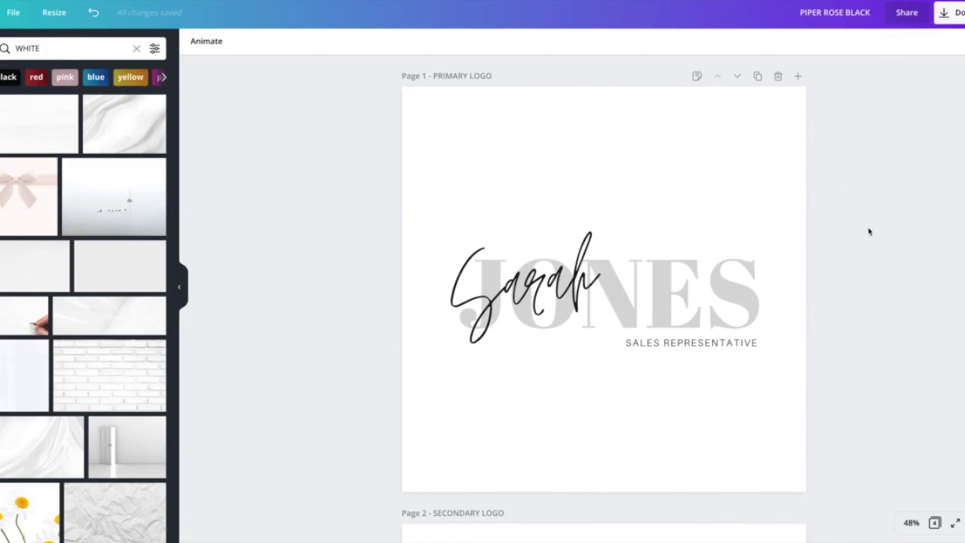
pyautogui.scroll(-1, 868, 231)
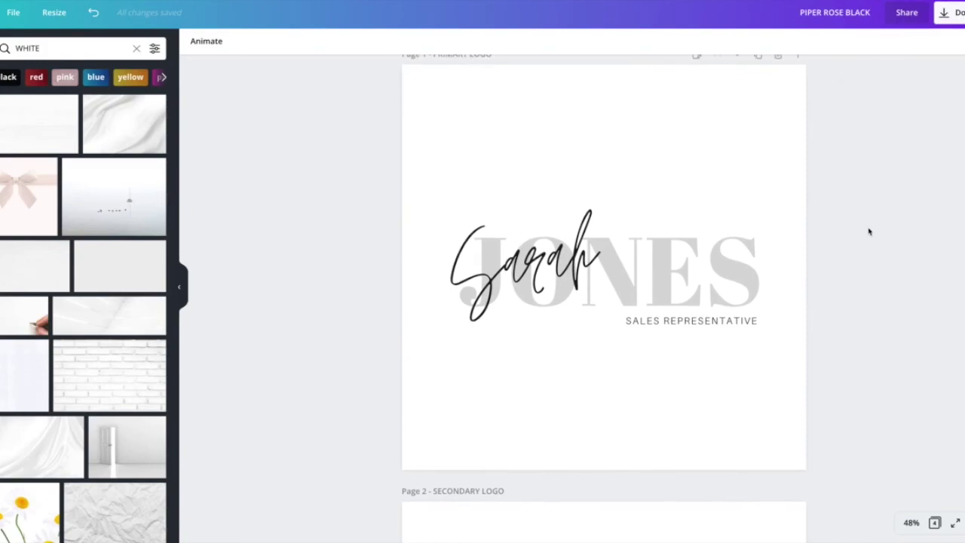
pyautogui.scroll(1, 861, 229)
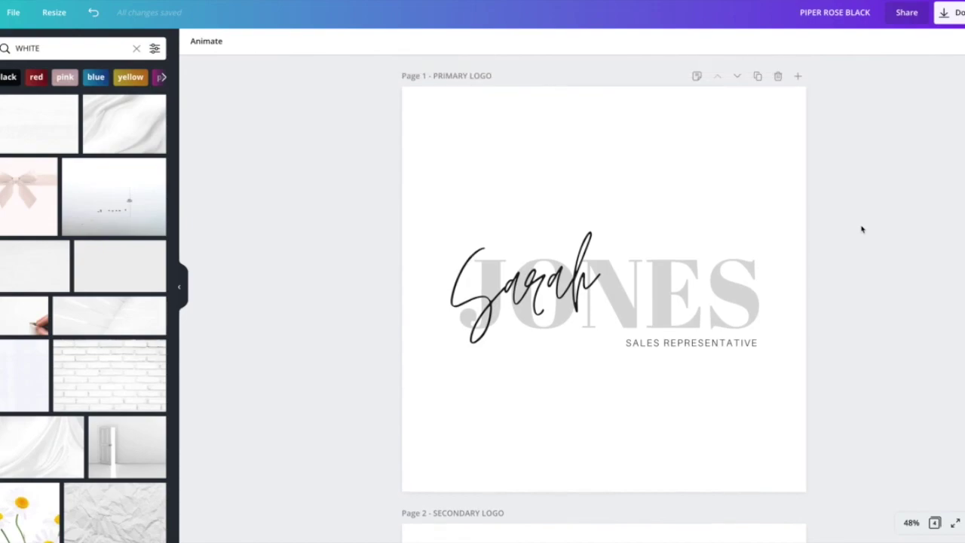